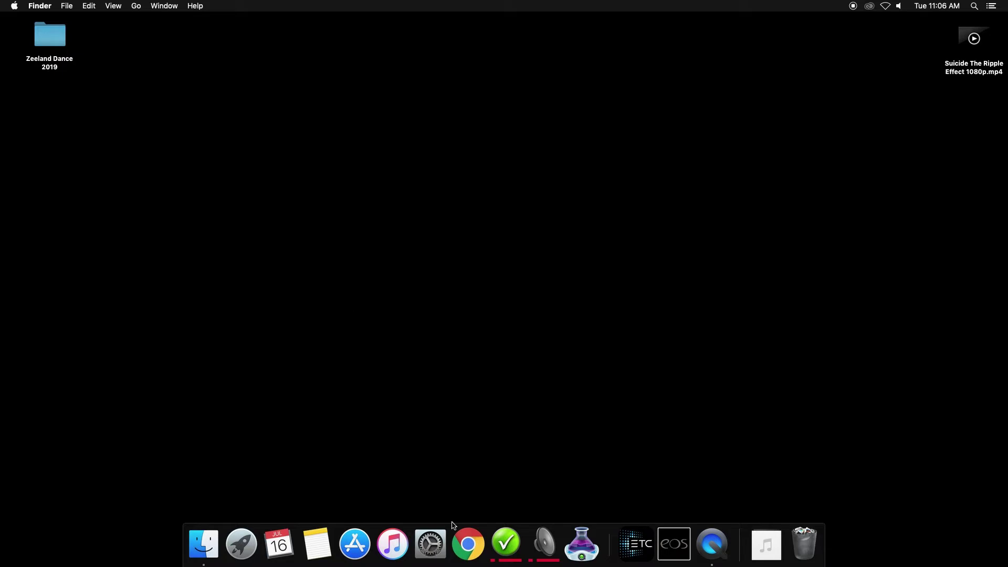
# Confirm Ethernet is connected at 192.168.1.69 in Network preferences, then launch Dante Virtual Soundcard.
pyautogui.click(430, 544)
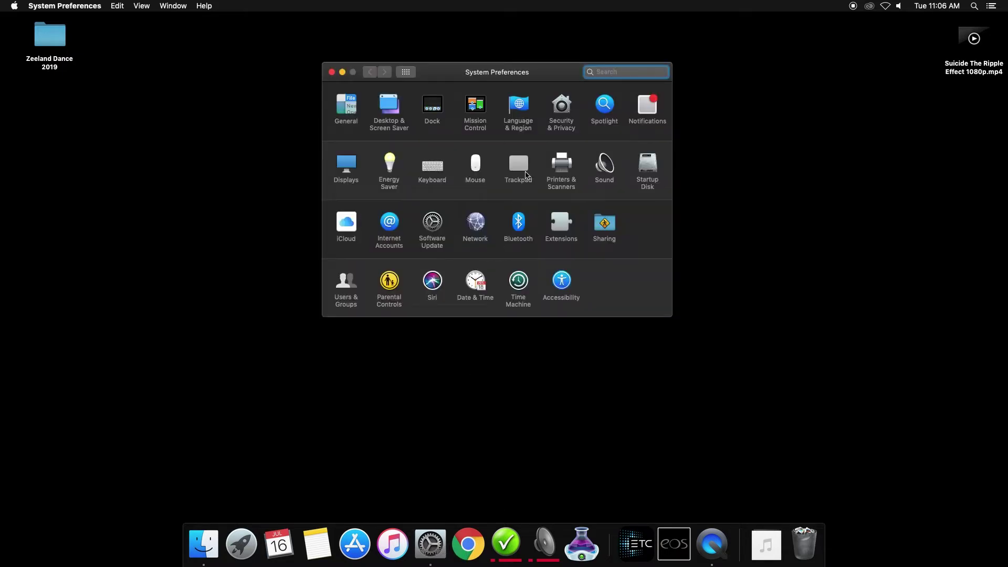
pyautogui.click(477, 231)
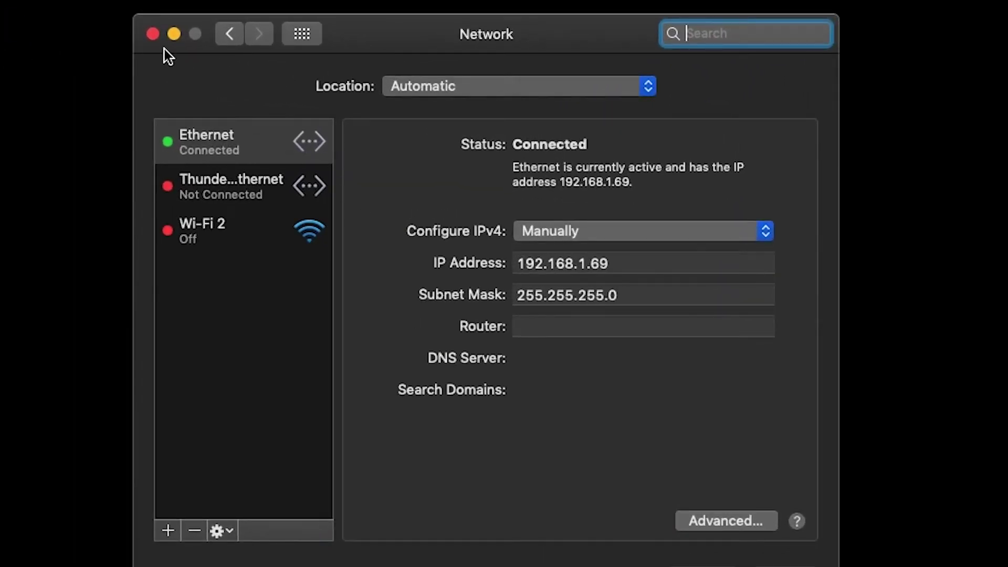
pyautogui.click(152, 34)
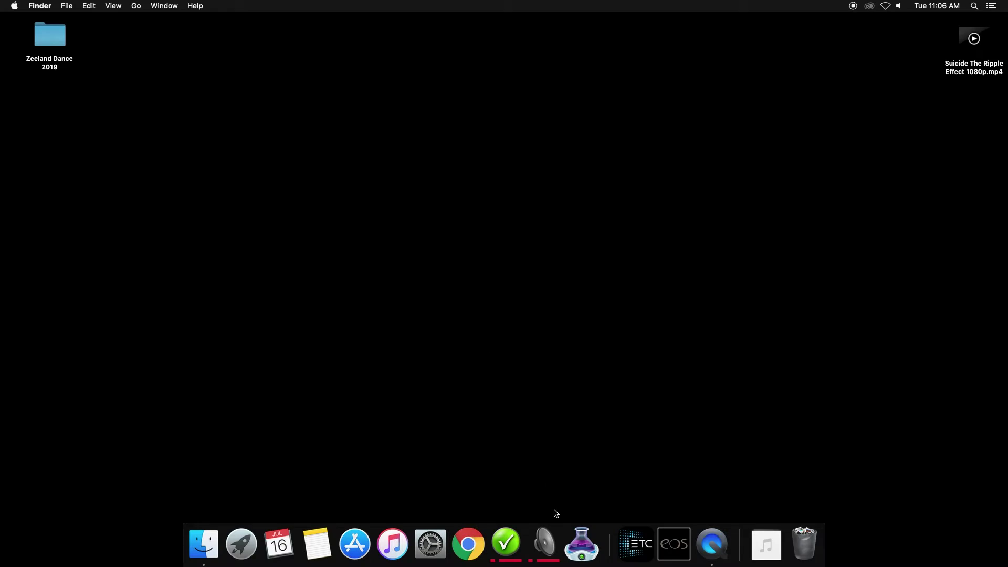
pyautogui.click(544, 544)
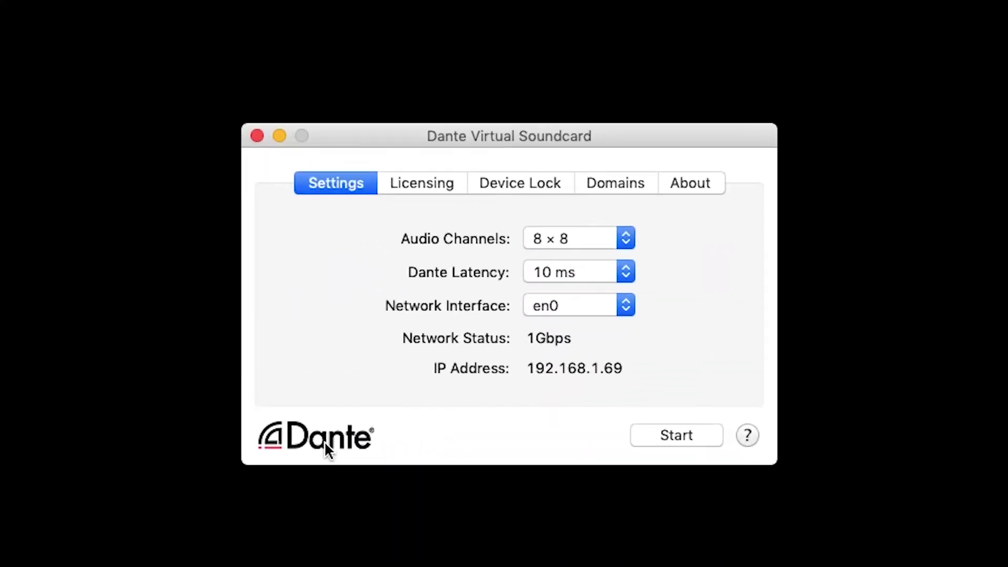
# Start Dante Virtual Soundcard with 2 × 2 audio channels on en0 and close its window.
pyautogui.click(590, 244)
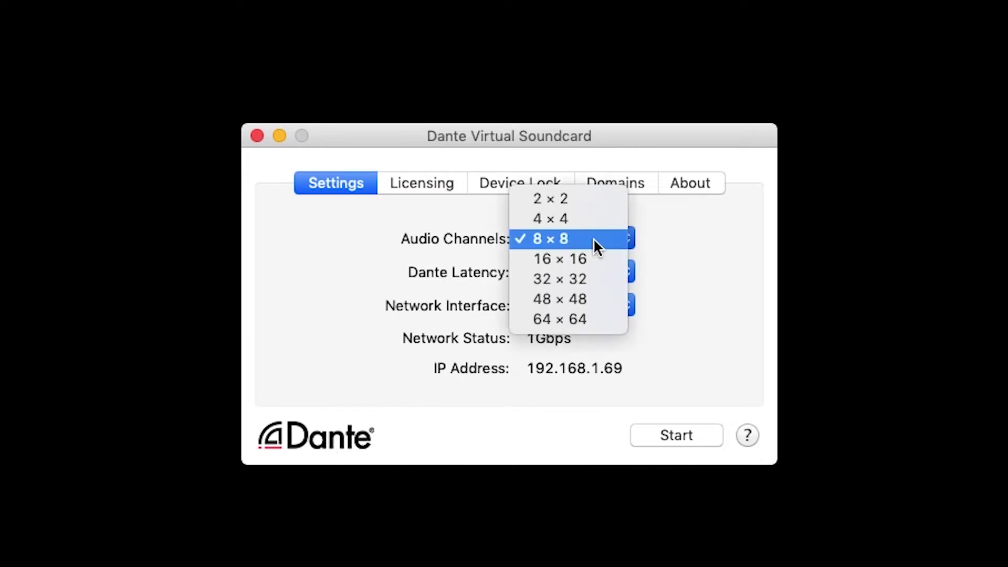
pyautogui.click(599, 203)
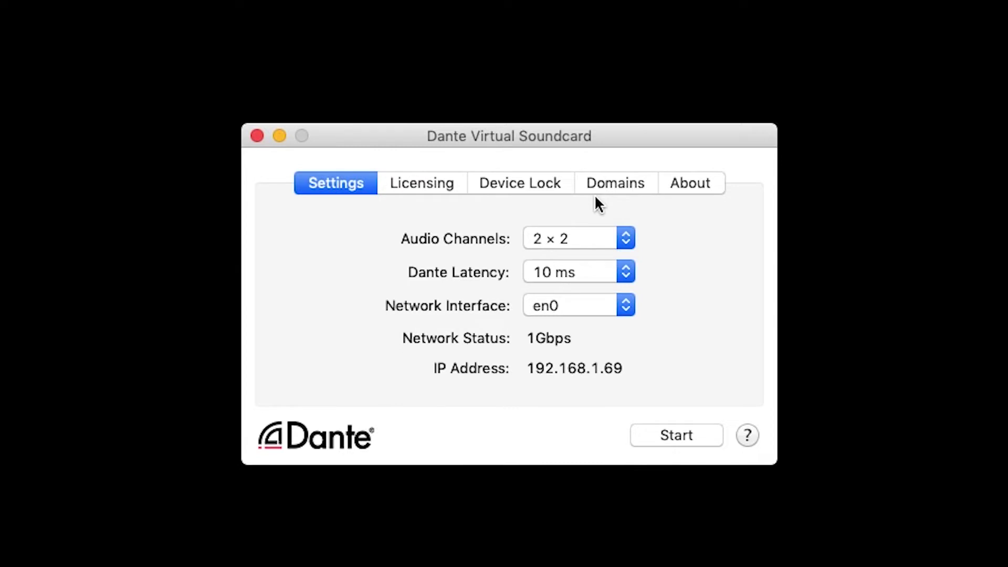
pyautogui.click(608, 300)
pyautogui.click(607, 308)
pyautogui.click(677, 435)
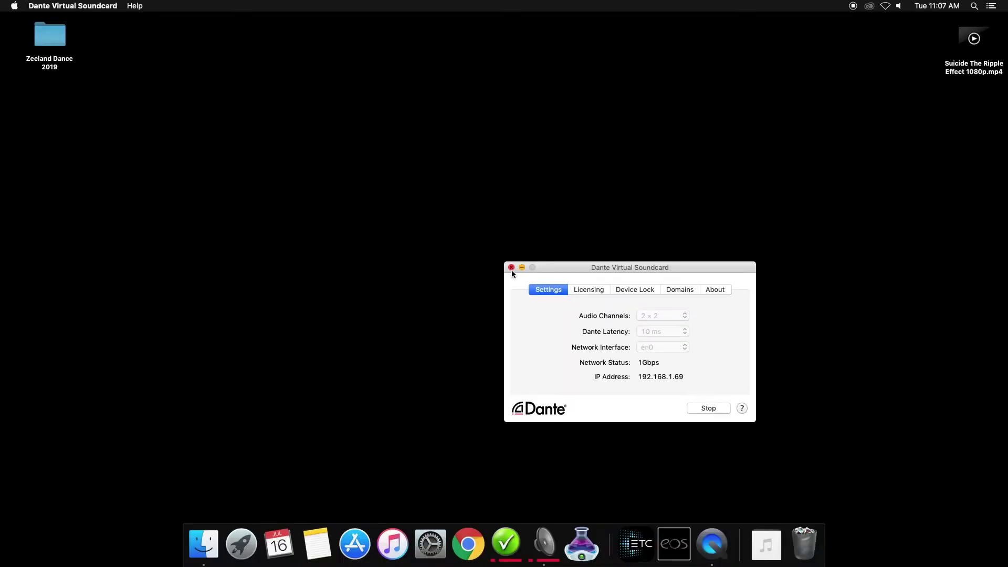
pyautogui.click(511, 267)
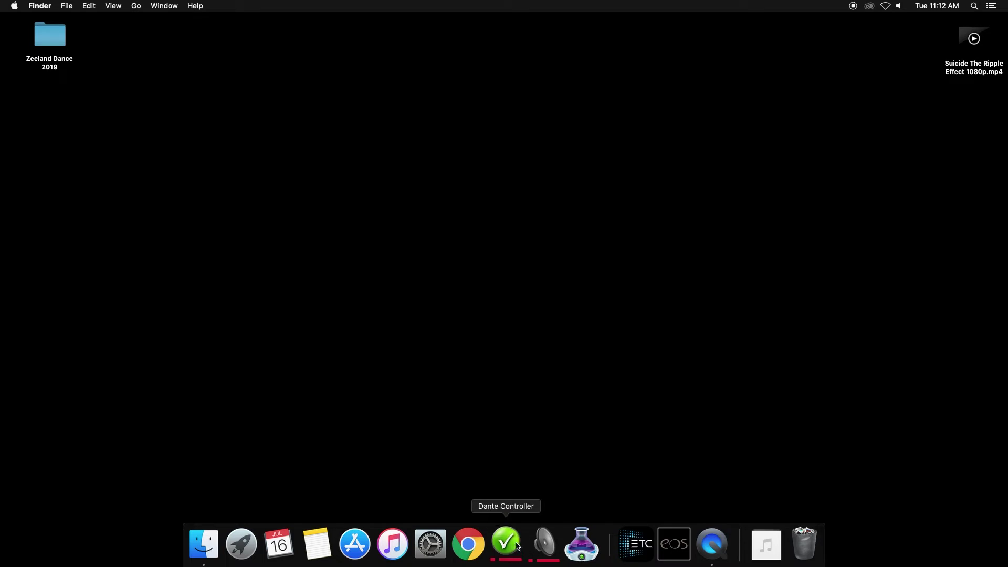
# Launch Dante Controller and expand the ZPACs-Mac-mini and Yamaha CL5 channel lists.
pyautogui.click(506, 544)
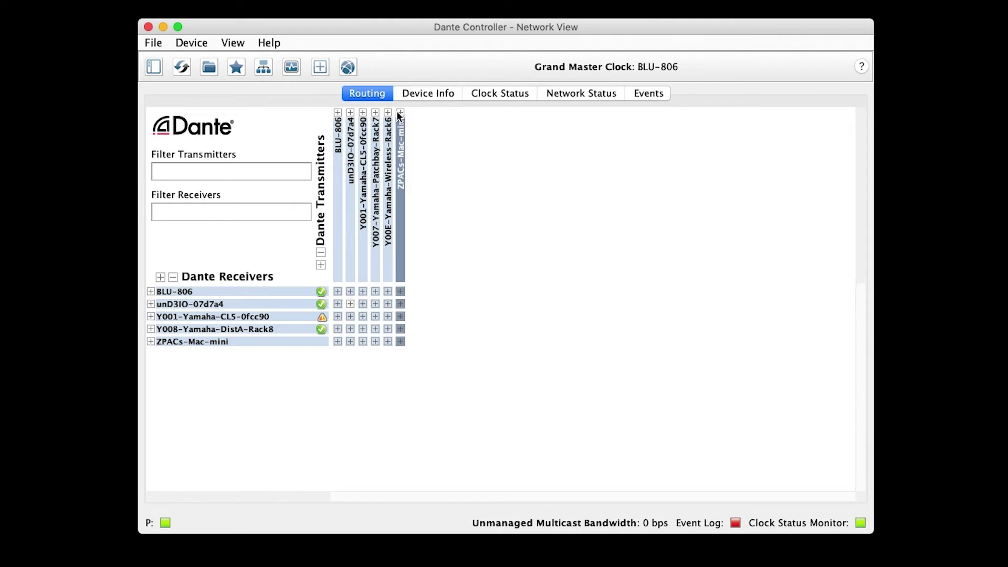
pyautogui.click(428, 151)
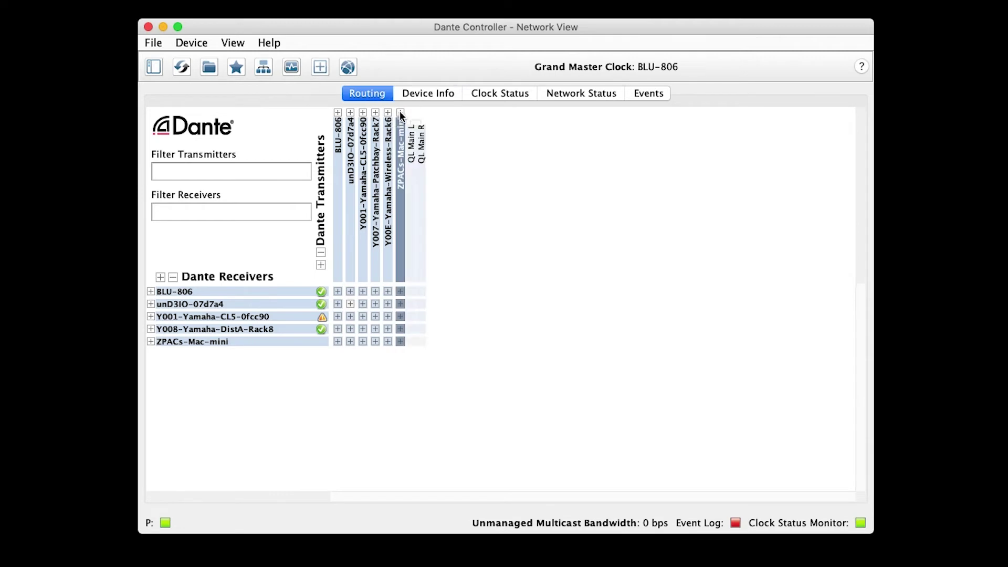
pyautogui.click(150, 316)
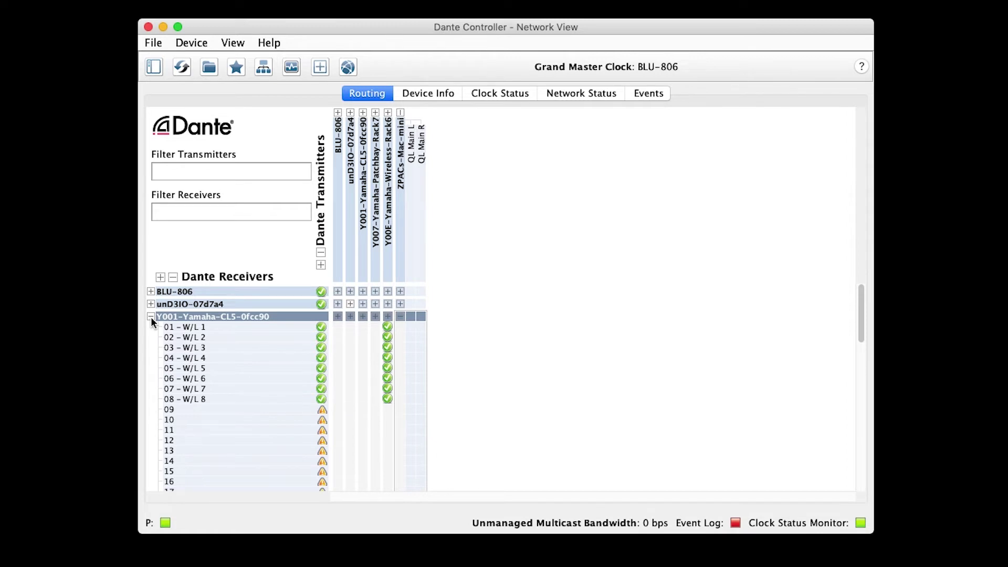
# Route QL Main L to CL5 channel 30 and QL Main R to channel 31.
pyautogui.scroll(-10, 297, 379)
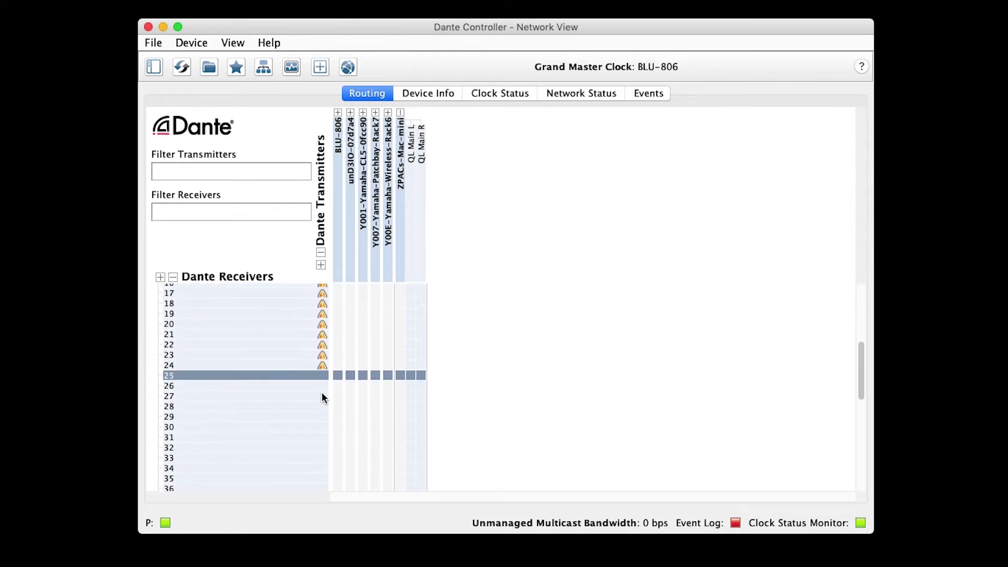
pyautogui.scroll(-3, 321, 397)
pyautogui.click(411, 361)
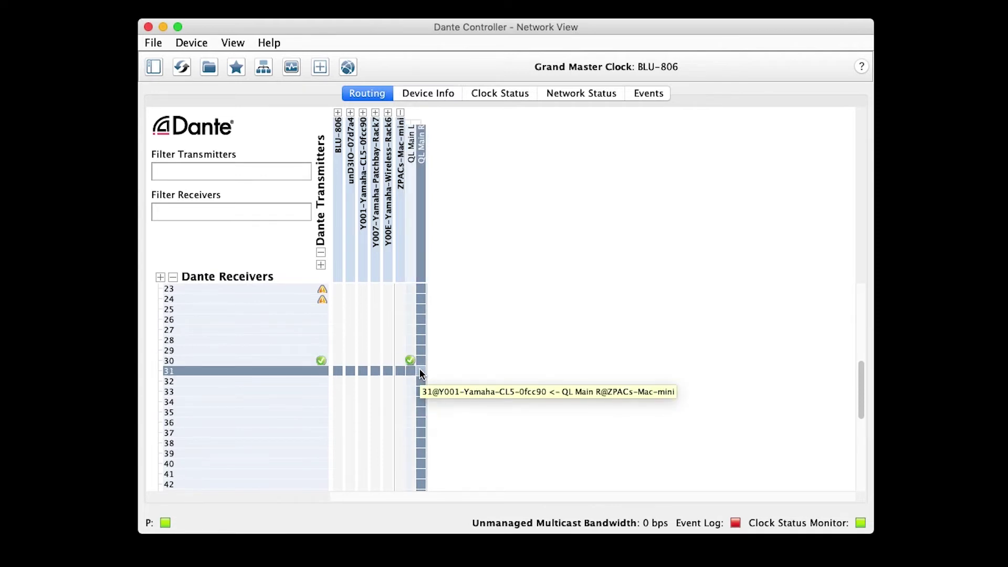
pyautogui.click(420, 370)
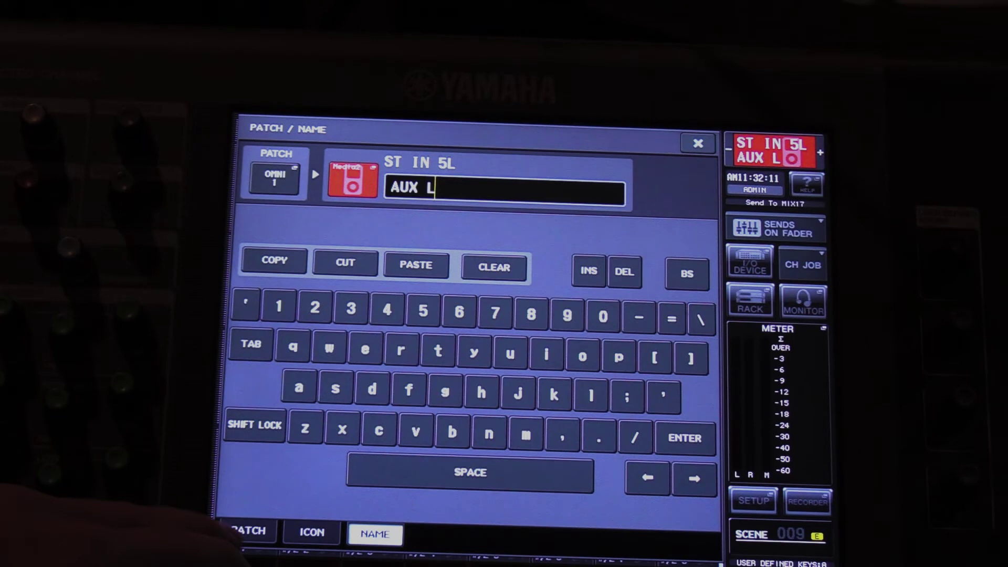
# Patch ST IN 5 AUX L from DANTE 30 and AUX R from DANTE 31.
pyautogui.click(247, 531)
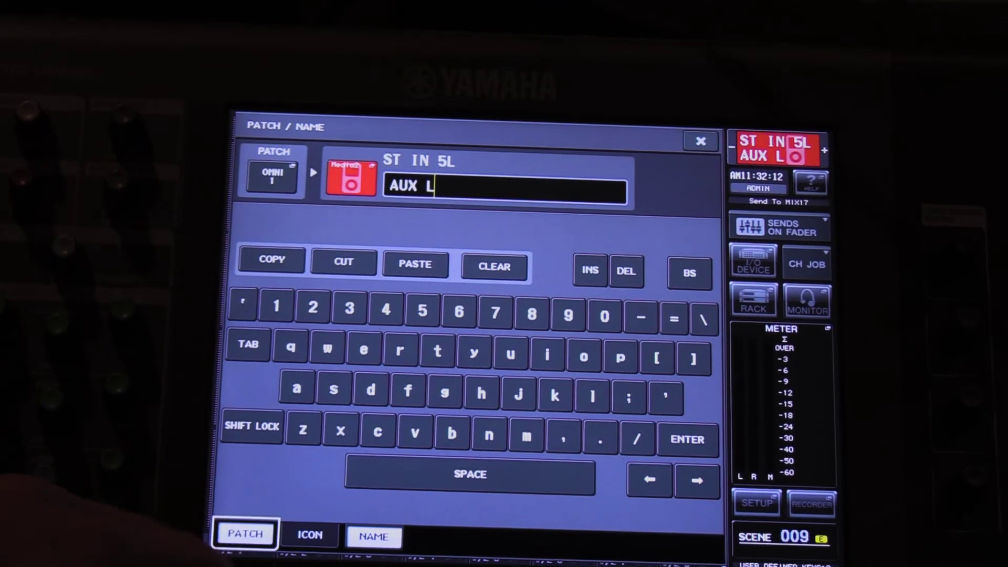
pyautogui.click(256, 498)
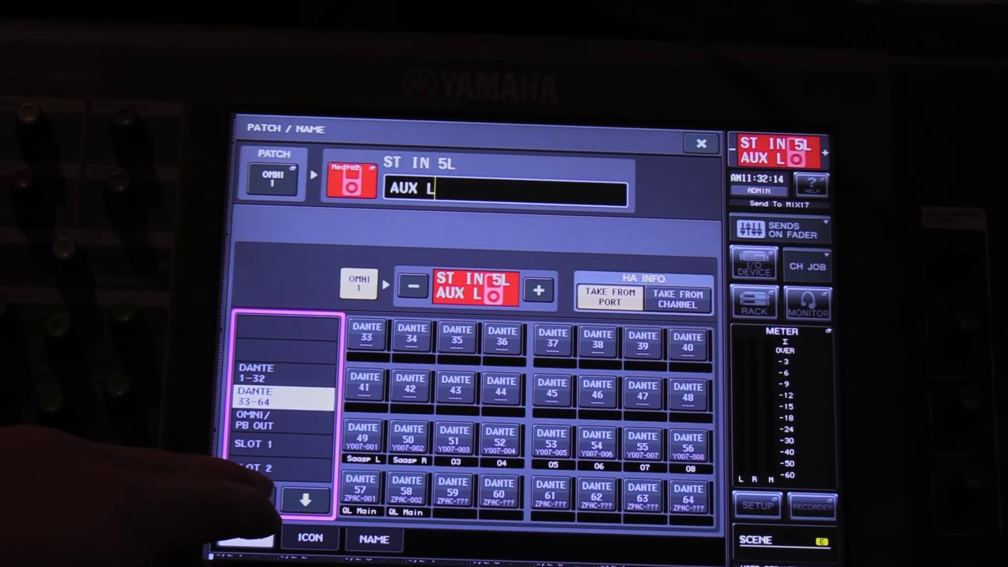
pyautogui.click(260, 498)
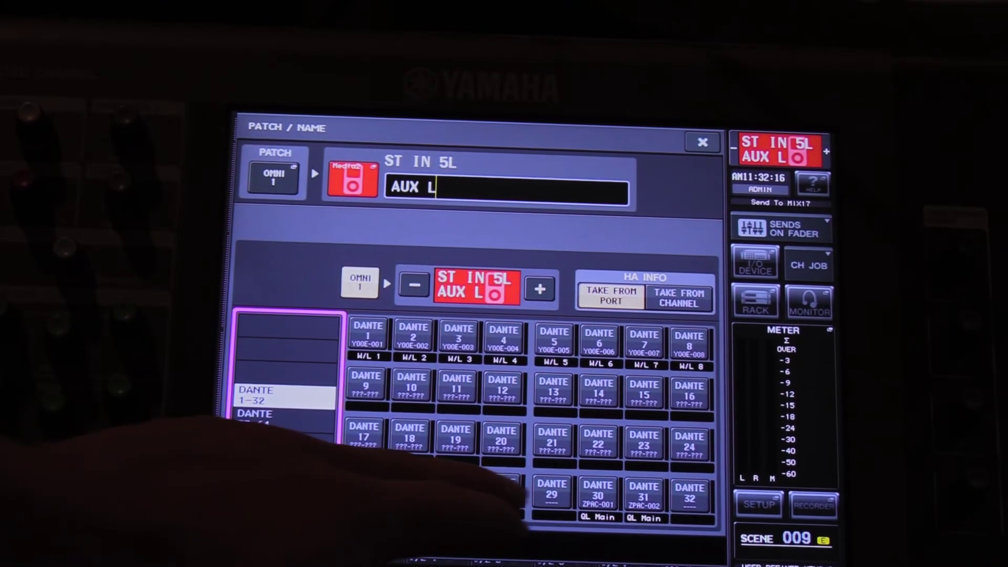
pyautogui.click(598, 494)
pyautogui.click(531, 376)
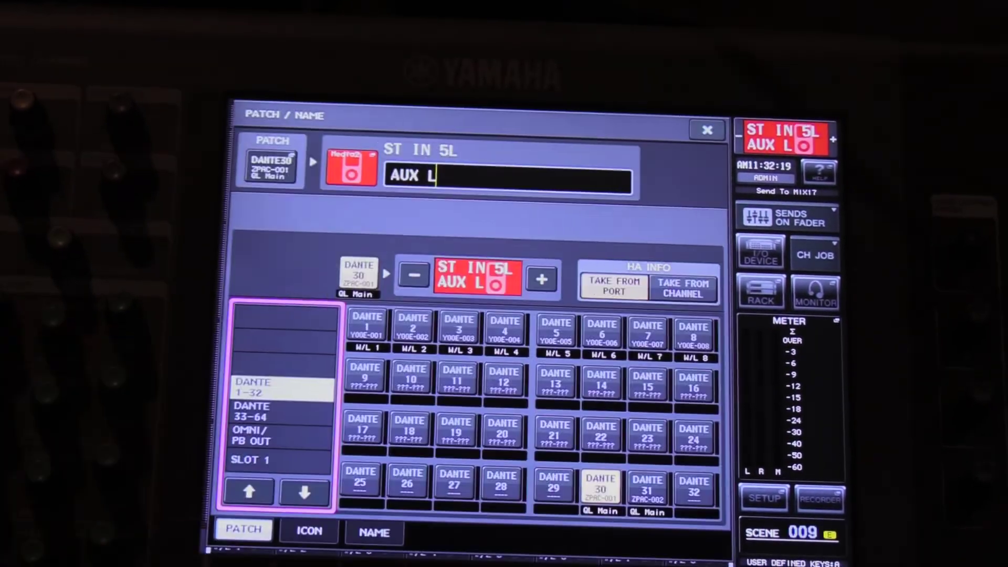
pyautogui.click(541, 275)
pyautogui.click(648, 488)
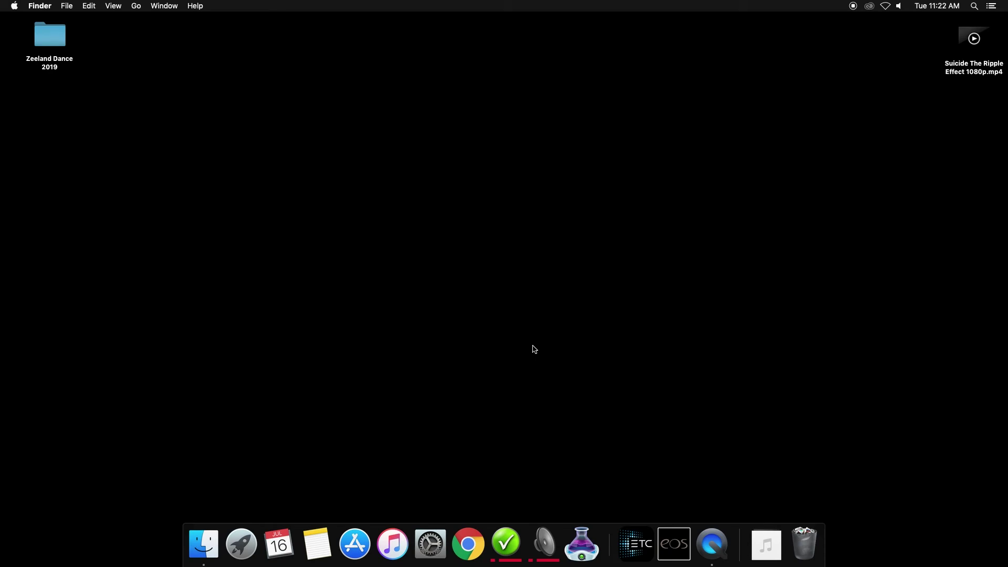
# Launch QLab and create a new workspace from the Defult template.
pyautogui.click(583, 530)
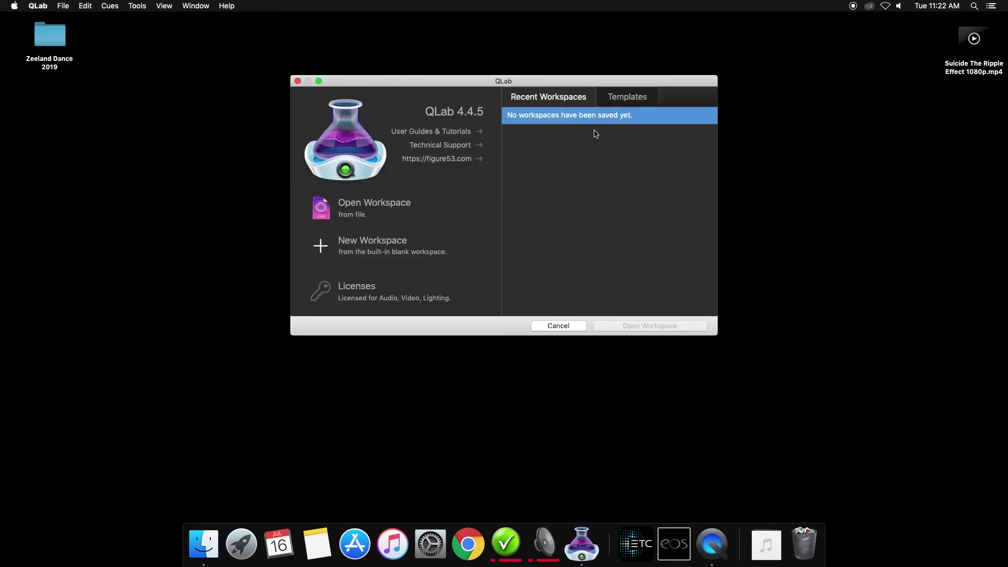
pyautogui.click(626, 103)
pyautogui.click(537, 166)
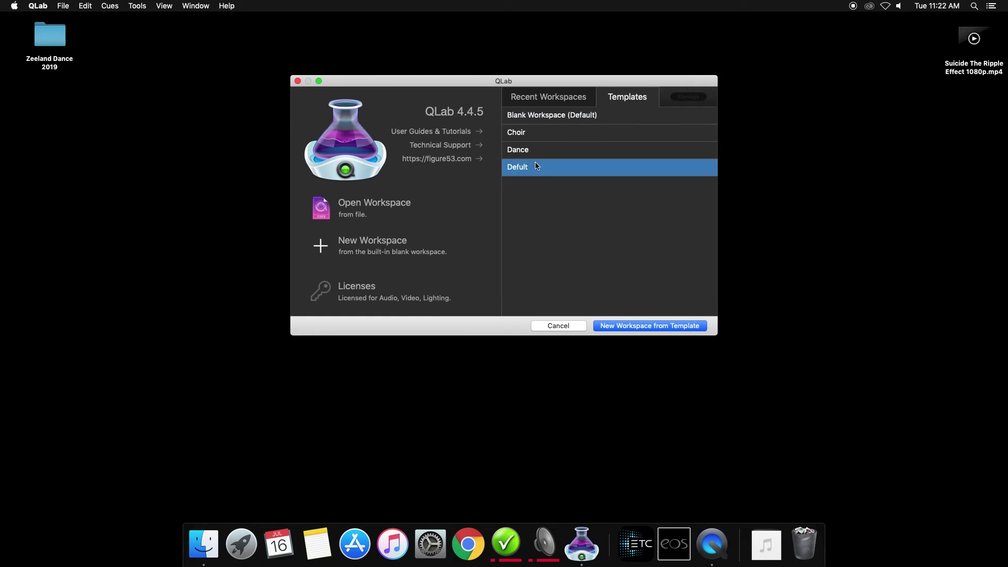
pyautogui.click(667, 328)
# Set the workspace's Audio Patch 1 output to Dante Virtual Soundcard.
pyautogui.click(728, 403)
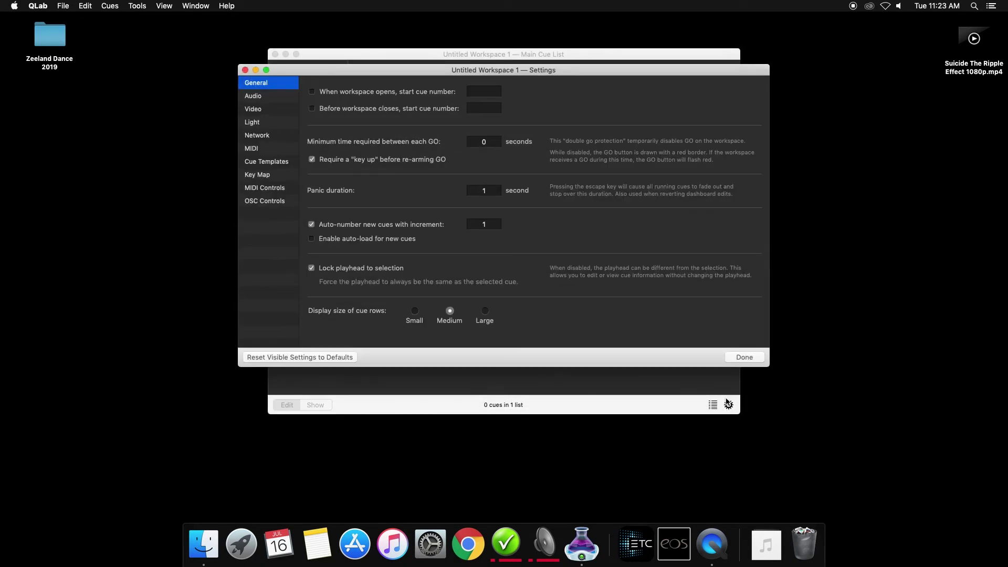
pyautogui.click(267, 98)
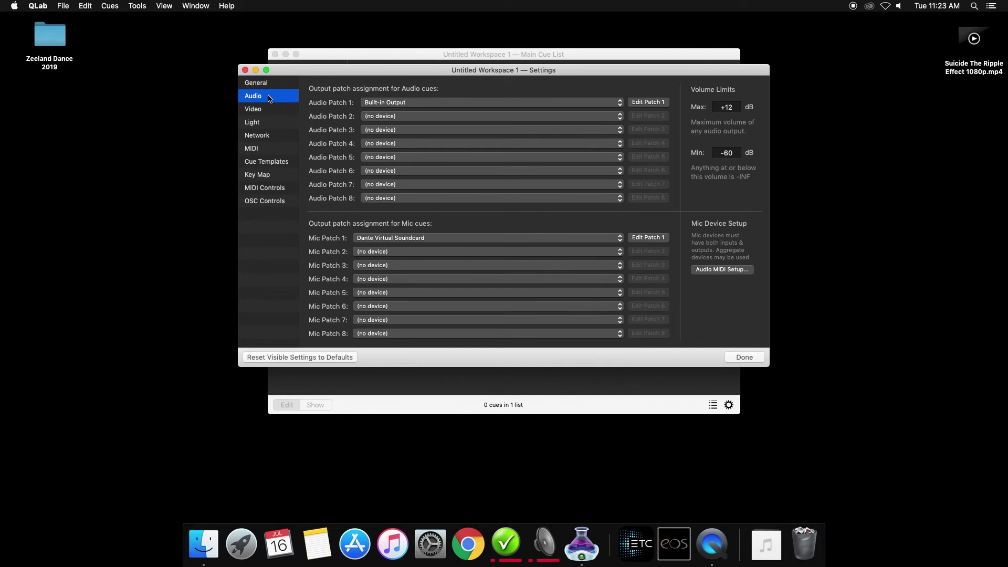
pyautogui.click(393, 103)
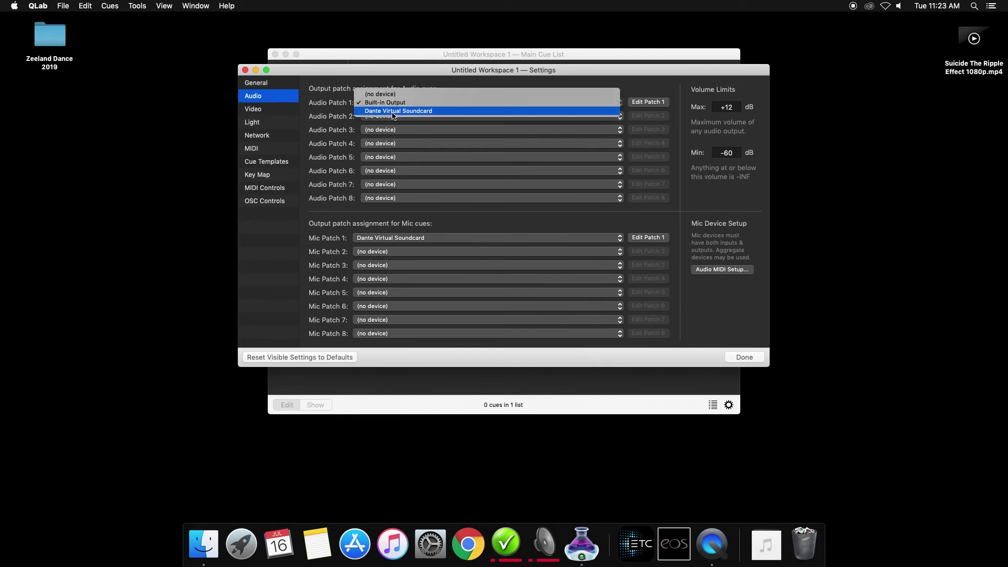
pyautogui.click(395, 112)
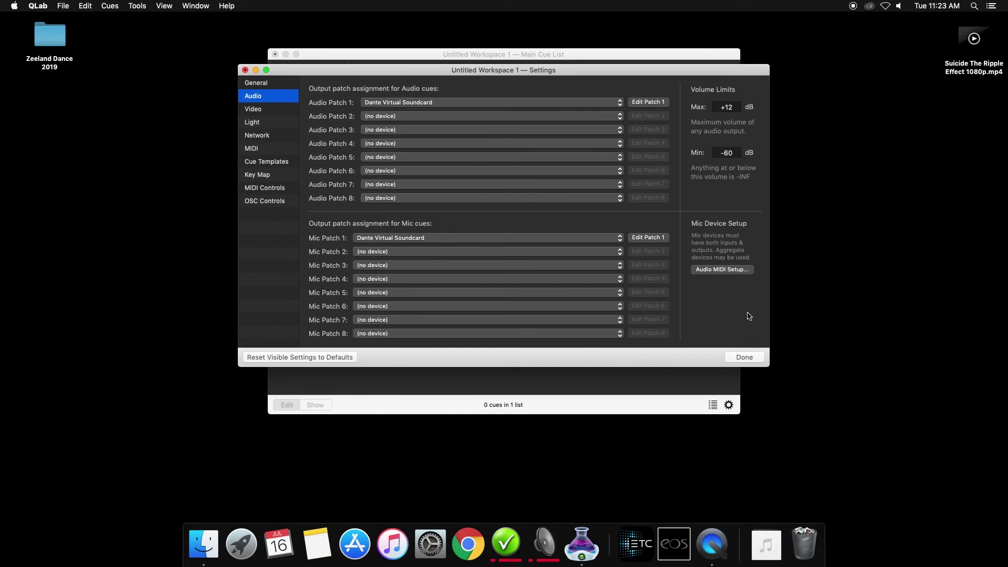
pyautogui.click(749, 356)
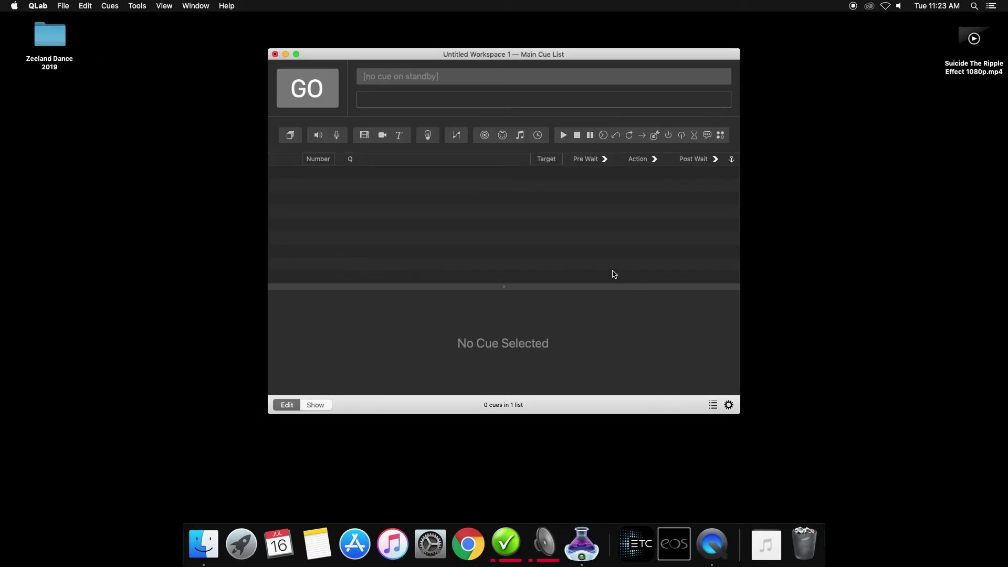
# Add the six tracks from Zeeland Dance 2019 > Friday Night > audio to the cue list.
pyautogui.doubleClick(57, 48)
pyautogui.doubleClick(569, 178)
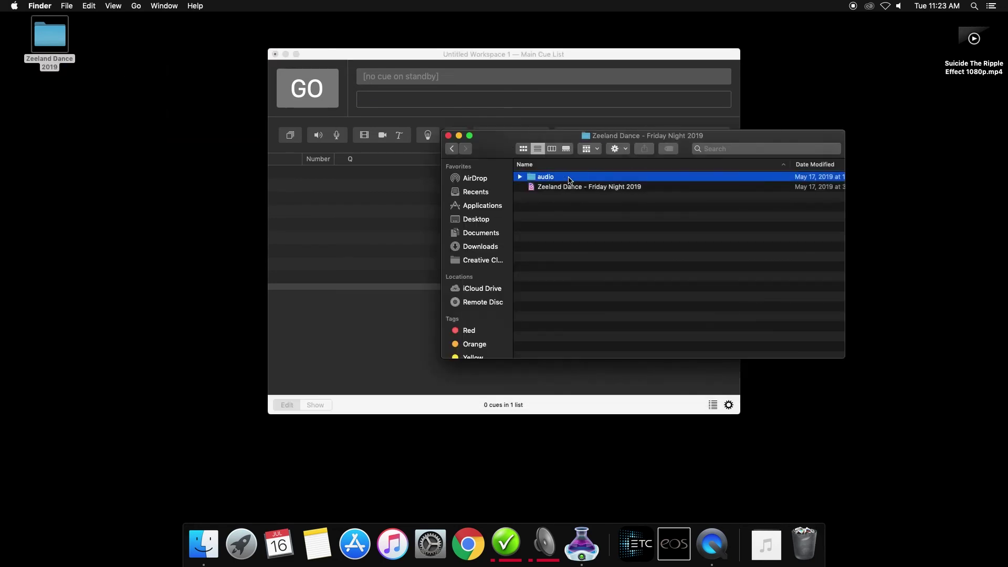
pyautogui.doubleClick(569, 175)
pyautogui.keyDown('shift'); pyautogui.click(574, 225); pyautogui.keyUp('shift')
pyautogui.moveTo(579, 176); pyautogui.dragTo(389, 184)
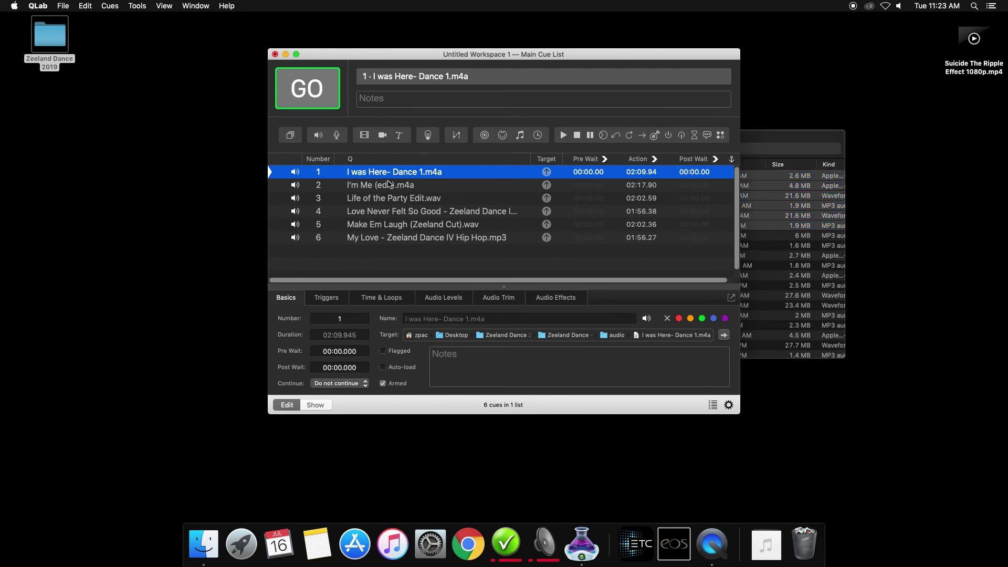
# Lower cue 1's channel 1 level to -14, keeping the Dante Virtual Soundcard patch.
pyautogui.click(449, 299)
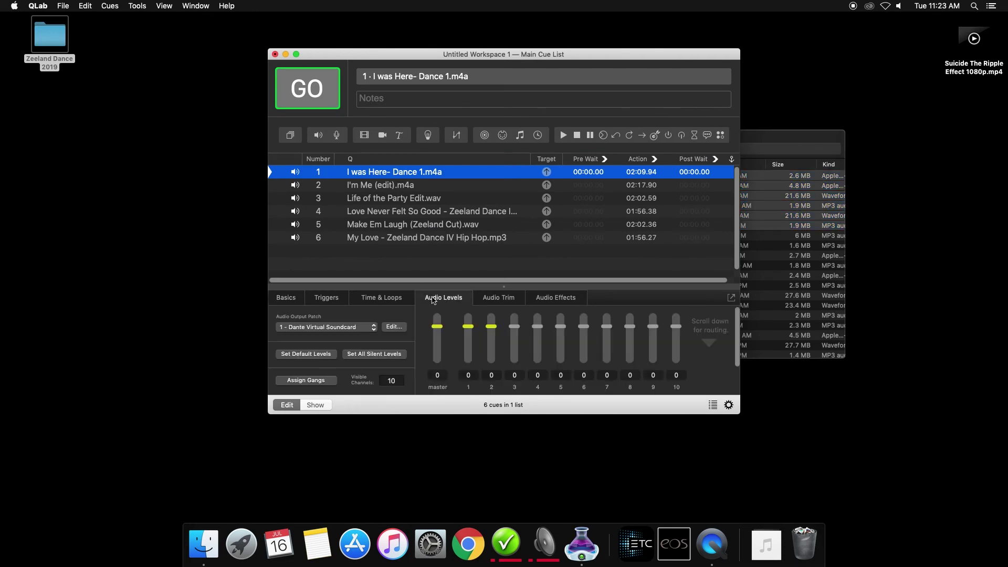
pyautogui.click(373, 327)
pyautogui.click(368, 327)
pyautogui.moveTo(468, 327); pyautogui.dragTo(489, 346)
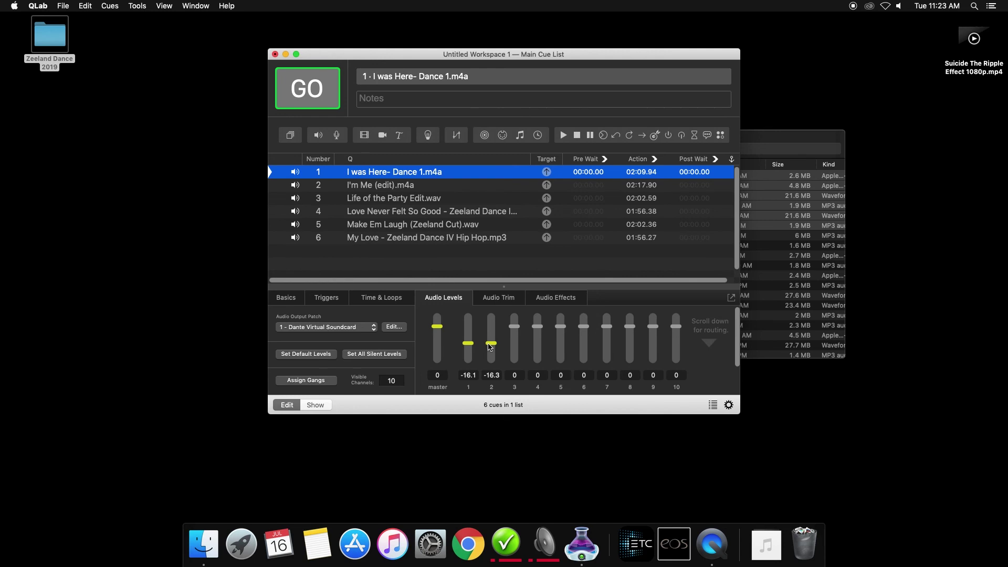